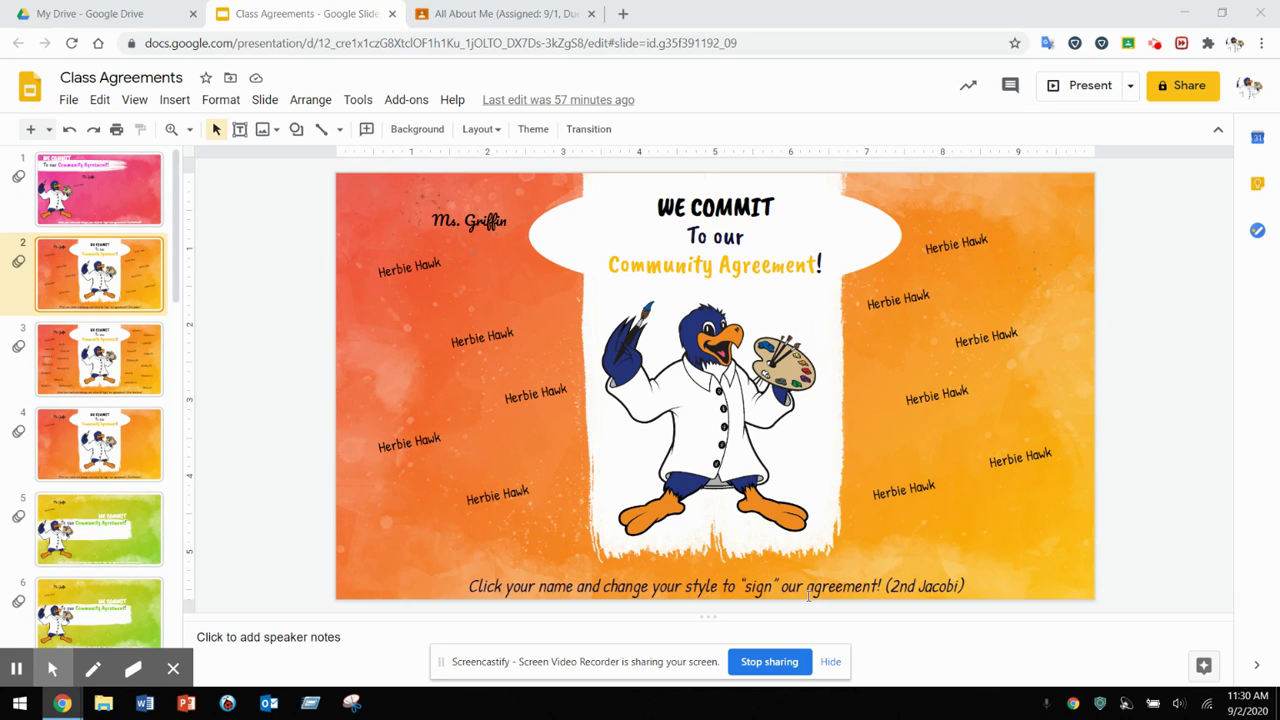
Step: Highlight the text of the left-side Herbie Hawk name
{"action": "left_click", "coordinate": [508, 336]}
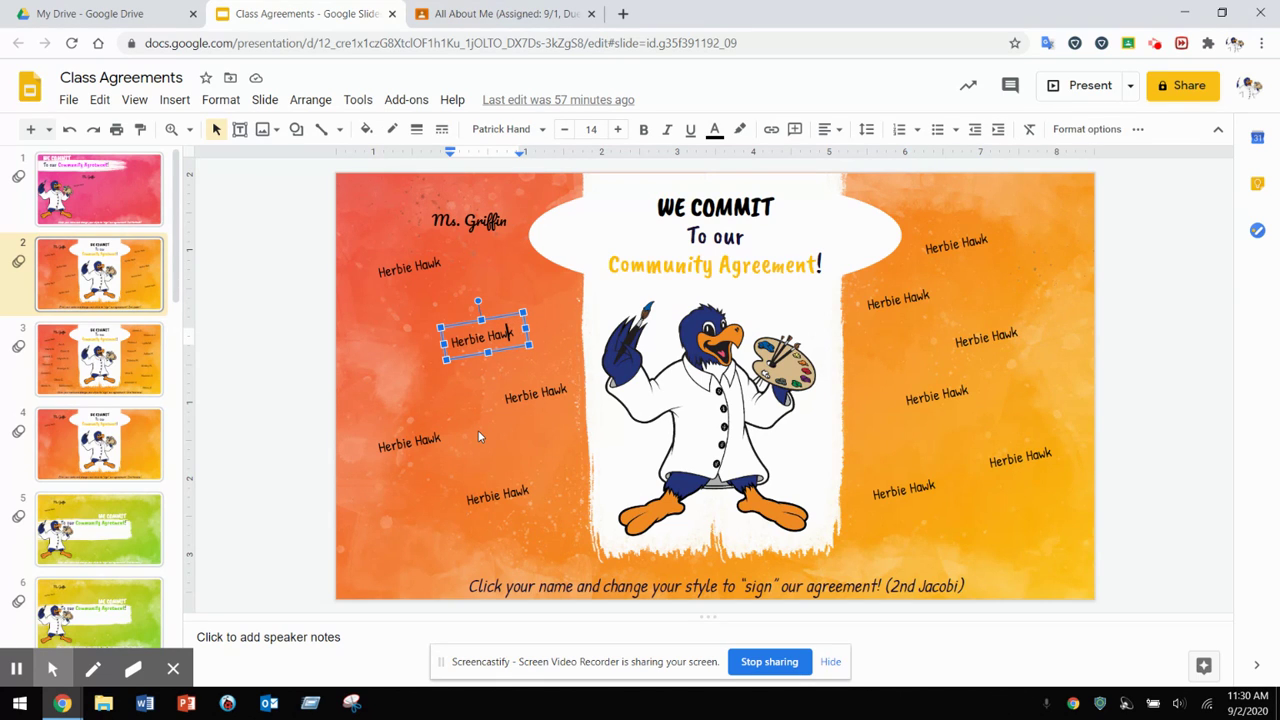
{"action": "left_click_drag", "start_coordinate": [512, 332], "coordinate": [447, 342]}
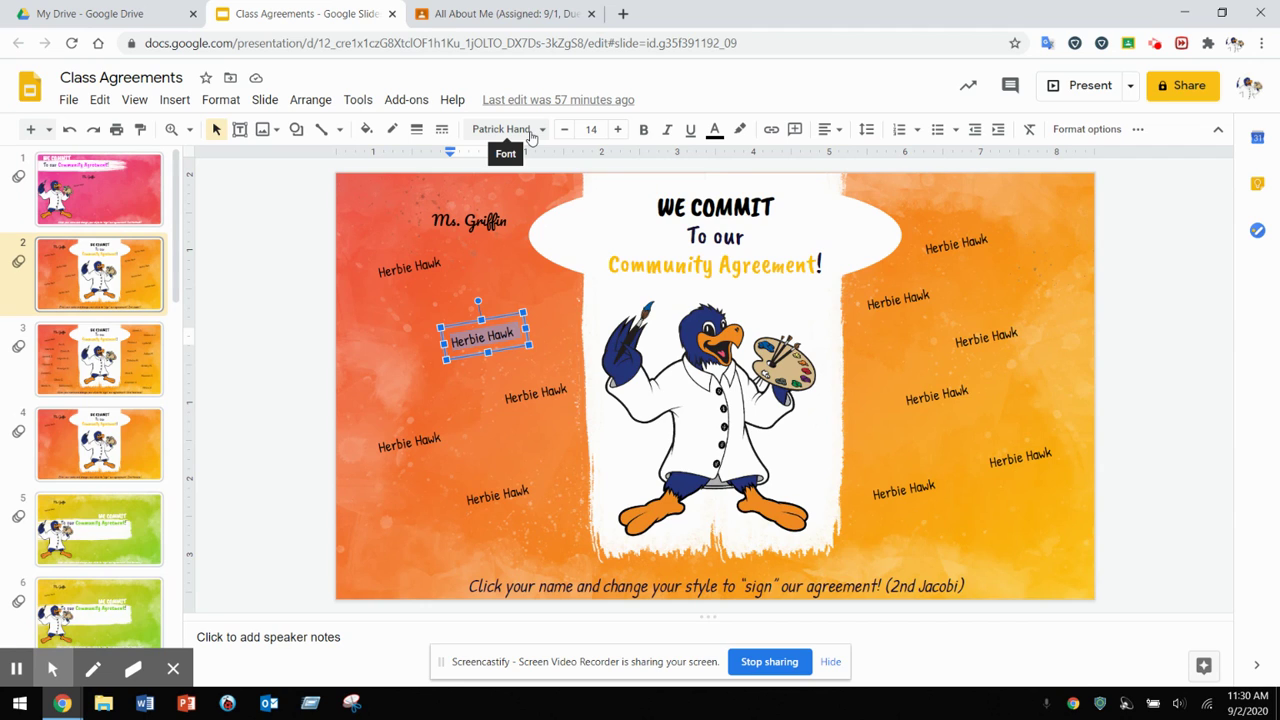
Step: Set the left Herbie Hawk name in Rock Salt and widen its box to fit one line
{"action": "left_click", "coordinate": [532, 137]}
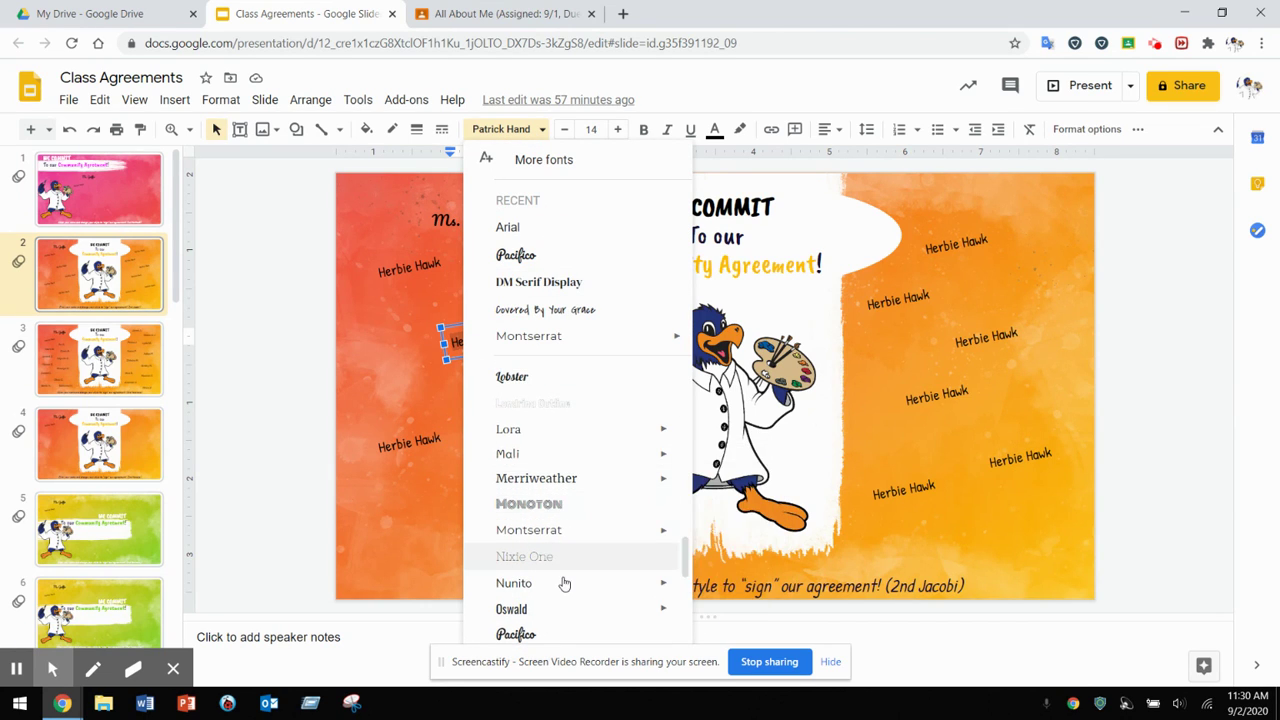
{"action": "mouse_move", "coordinate": [563, 583]}
{"action": "left_click_drag", "start_coordinate": [685, 555], "coordinate": [688, 620]}
{"action": "left_click", "coordinate": [583, 505]}
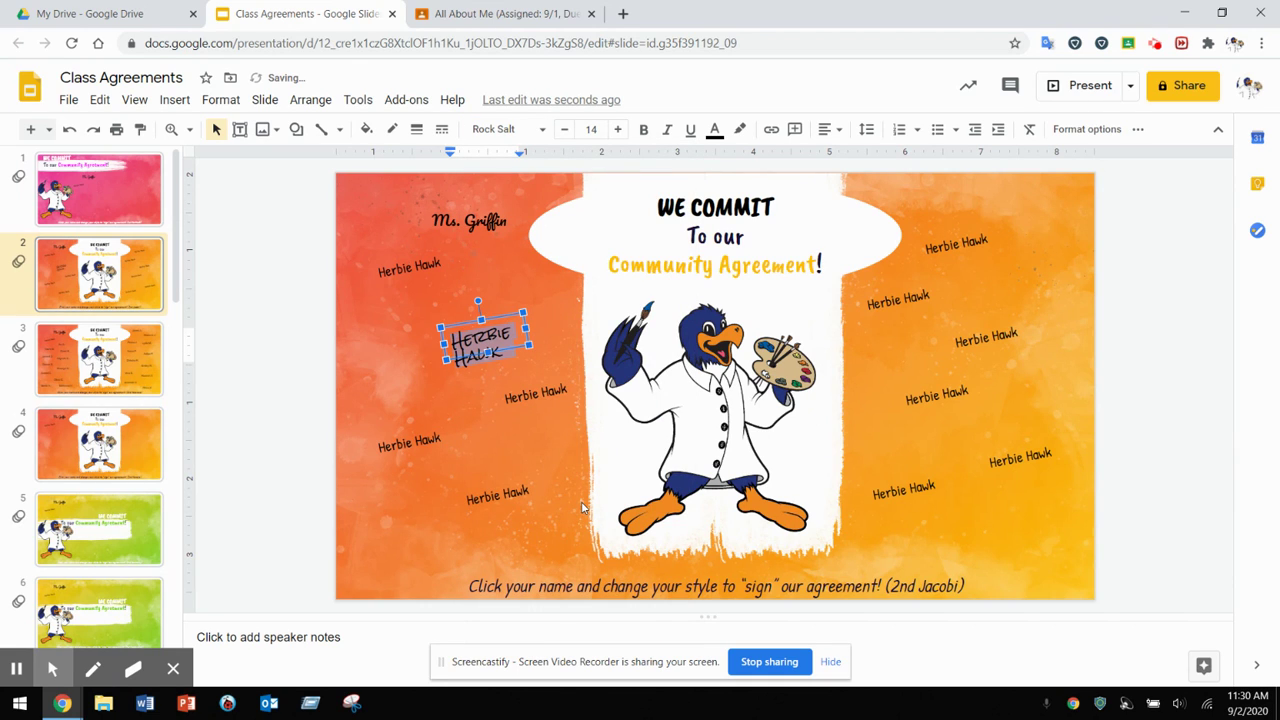
{"action": "left_click_drag", "start_coordinate": [441, 343], "coordinate": [398, 349]}
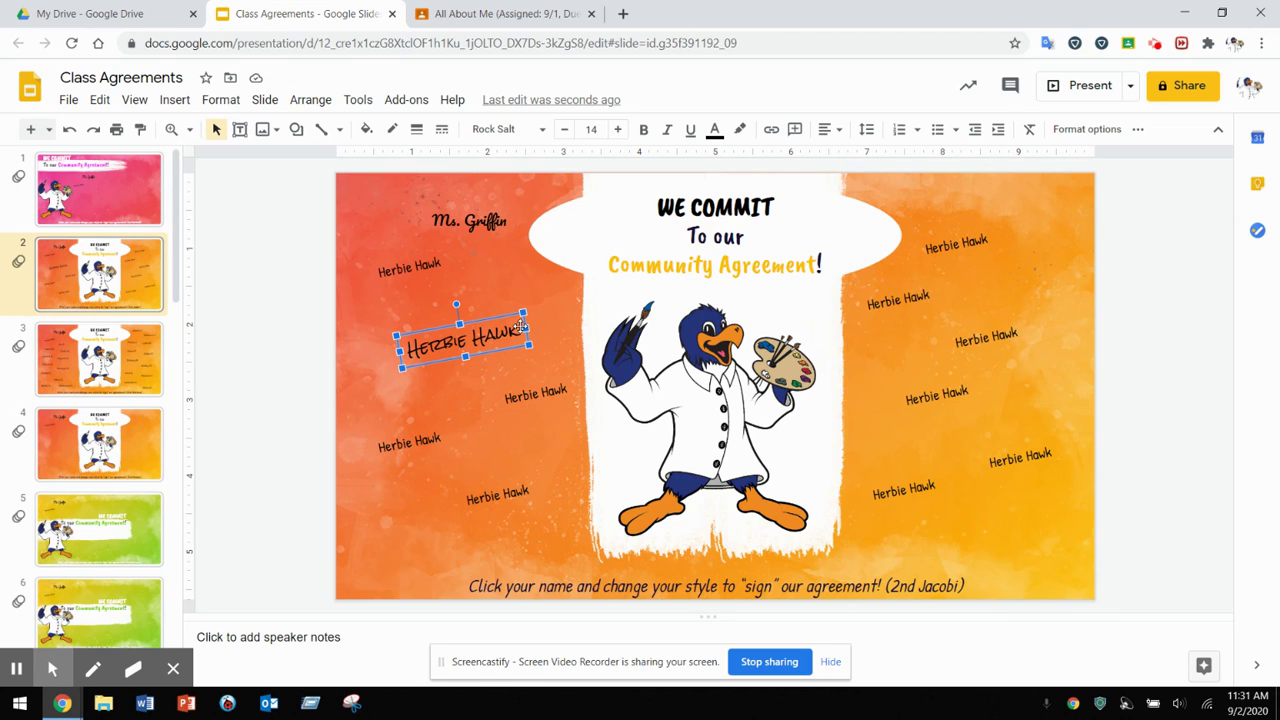
Step: Color the whole Rock Salt Herbie Hawk name light orange
{"action": "left_click", "coordinate": [466, 341]}
{"action": "left_click", "coordinate": [464, 342]}
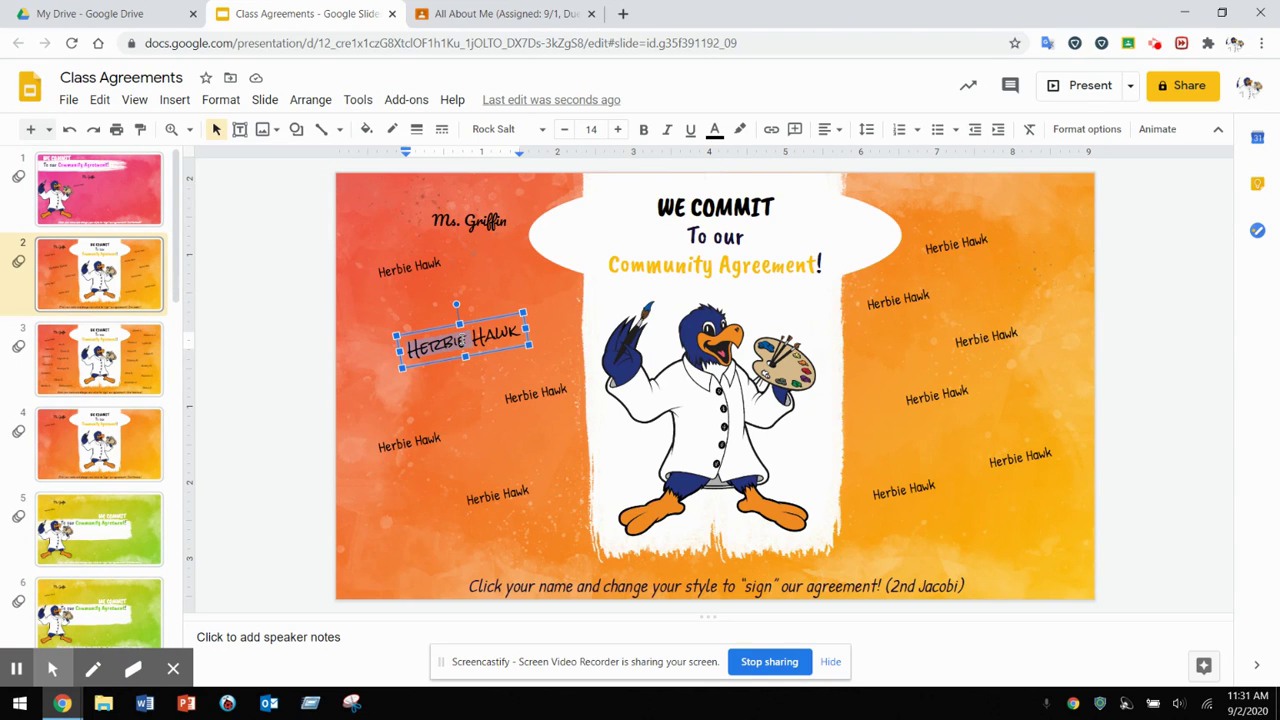
{"action": "left_click", "coordinate": [464, 341]}
{"action": "left_click", "coordinate": [716, 132]}
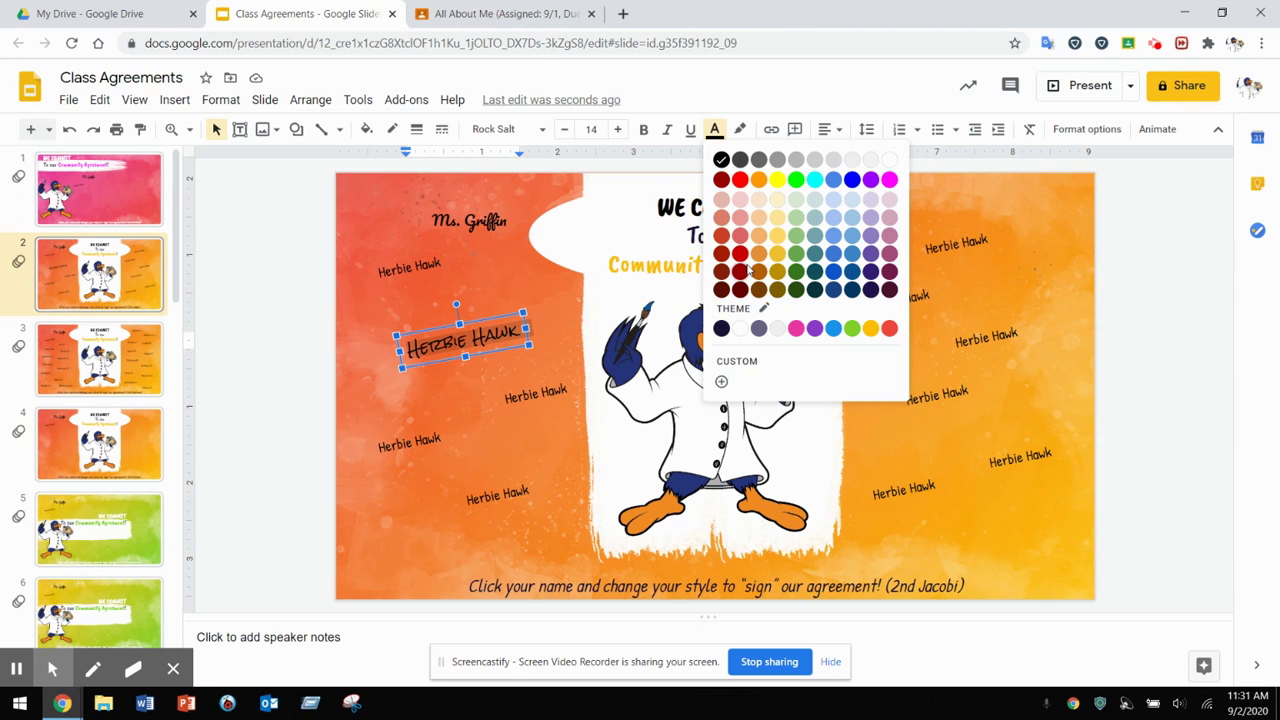
{"action": "left_click", "coordinate": [758, 180]}
{"action": "left_click", "coordinate": [497, 423]}
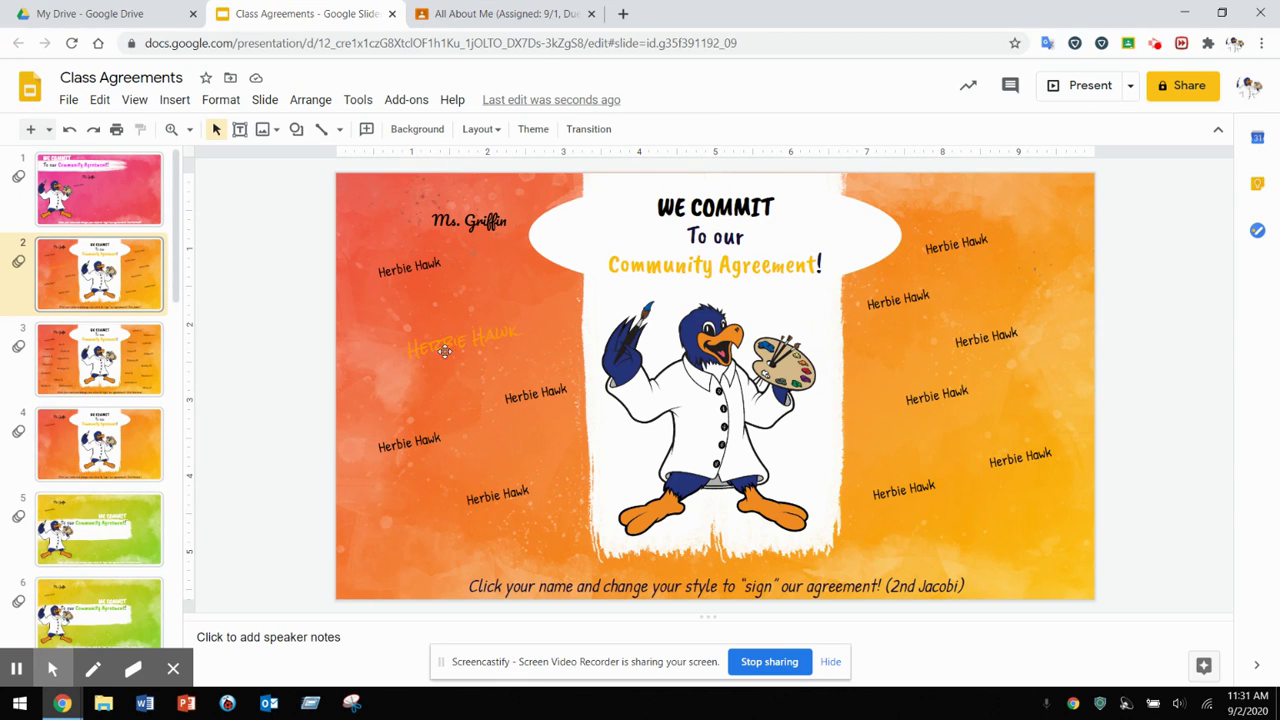
Step: Rotate the orange Herbie Hawk name to slope slightly downward to the right
{"action": "left_click", "coordinate": [473, 336]}
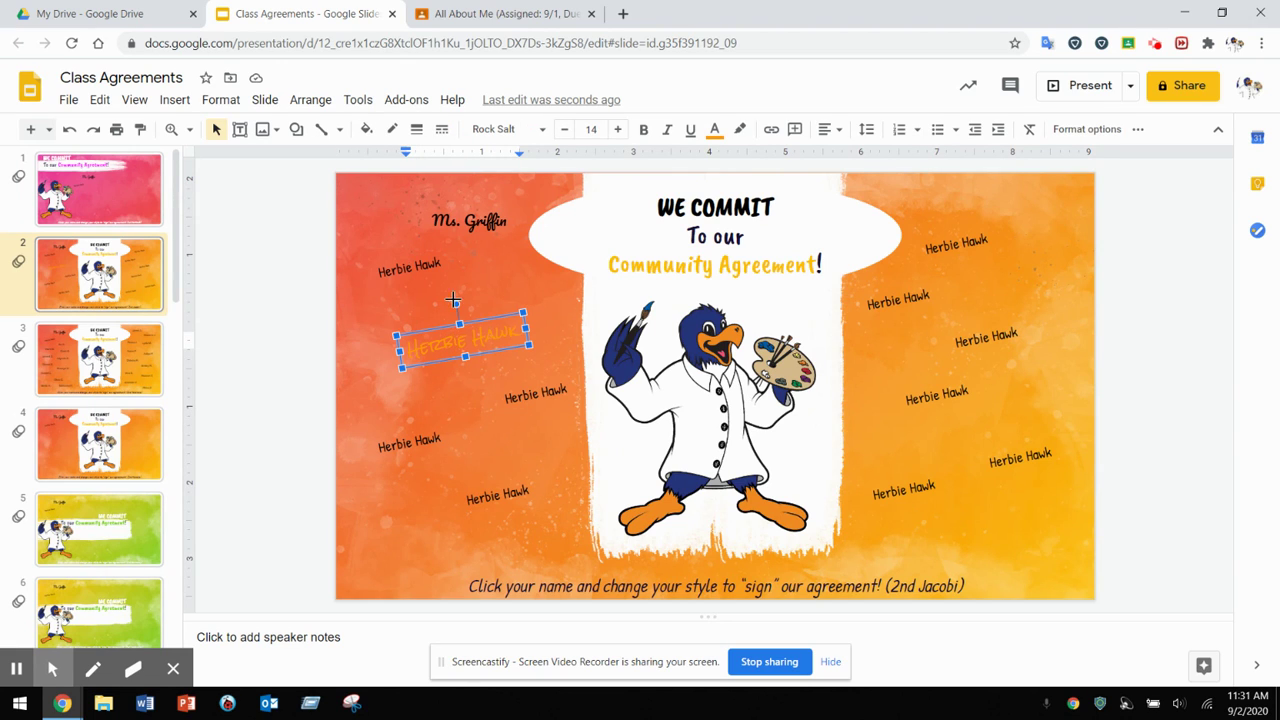
{"action": "left_click_drag", "start_coordinate": [456, 304], "coordinate": [501, 312]}
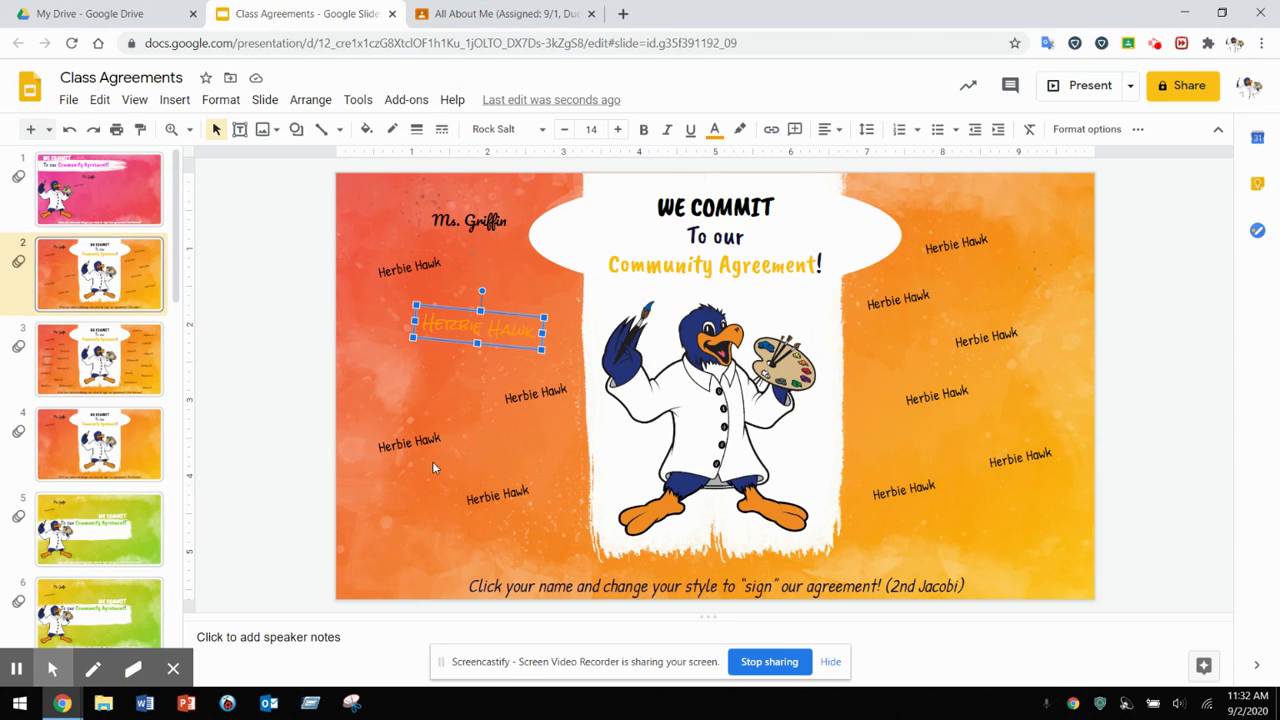
{"action": "left_click", "coordinate": [240, 133]}
{"action": "left_click", "coordinate": [240, 133]}
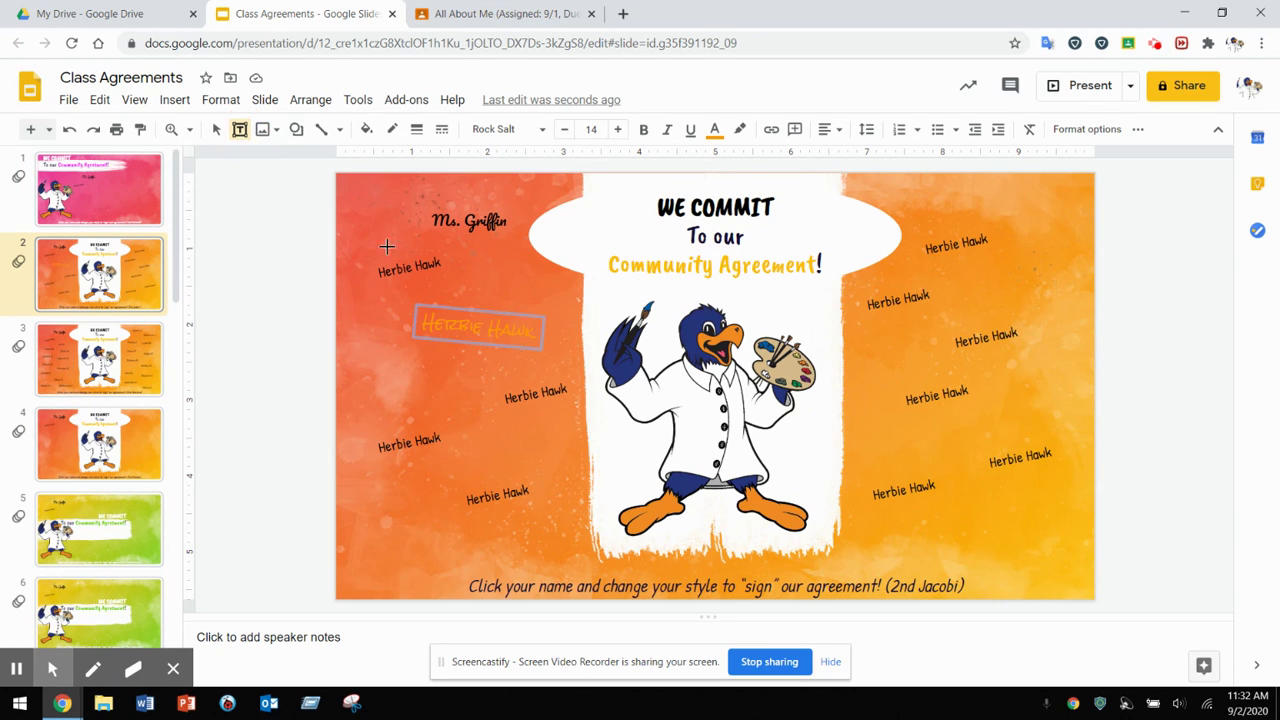
{"action": "left_click_drag", "start_coordinate": [969, 266], "coordinate": [1088, 313]}
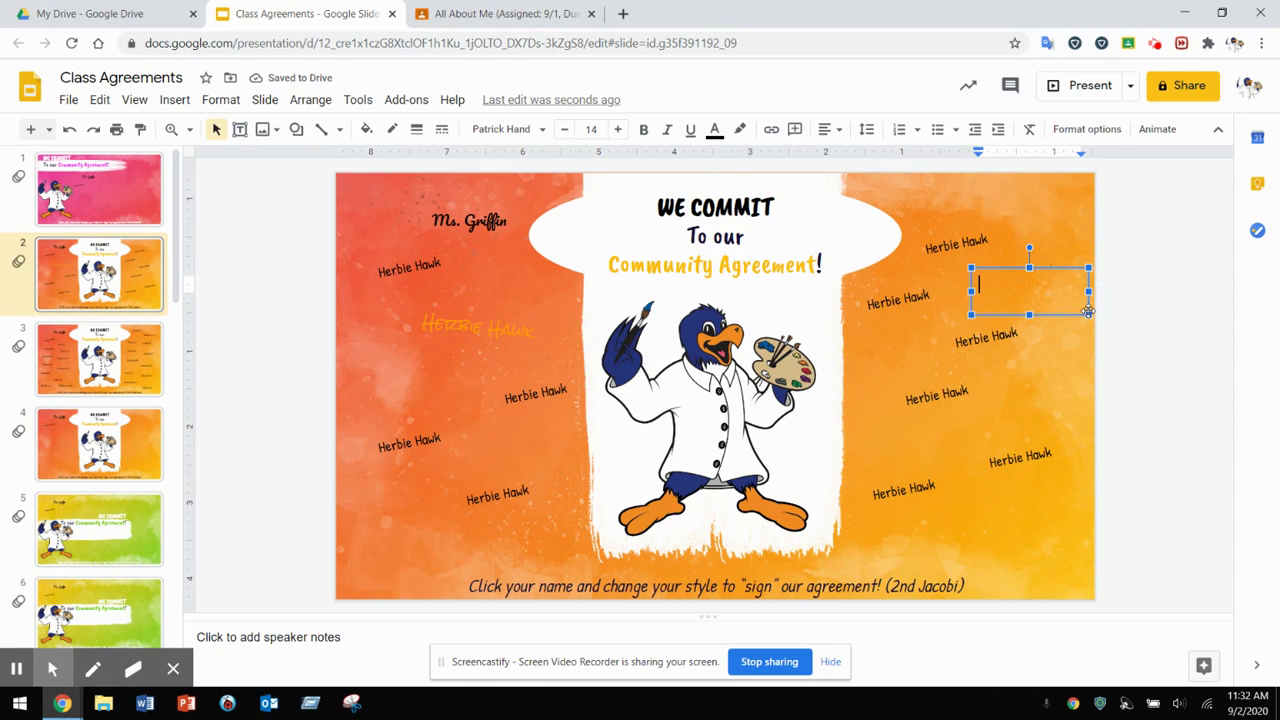
{"action": "type", "text": "Hervie"}
{"action": "key", "text": "BackSpace"}
{"action": "key", "text": "BackSpace"}
{"action": "key", "text": "BackSpace"}
{"action": "key", "text": "BackSpace"}
{"action": "type", "text": "bie H."}
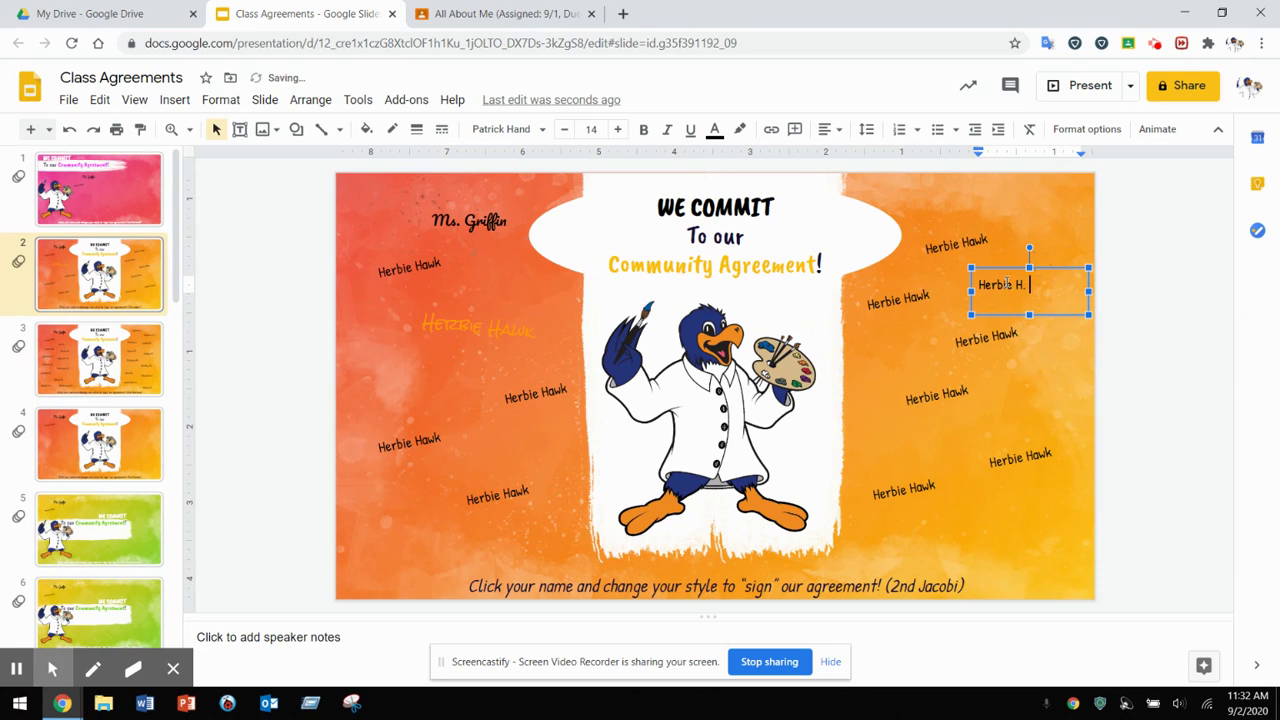
{"action": "key", "text": "ctrl+a"}
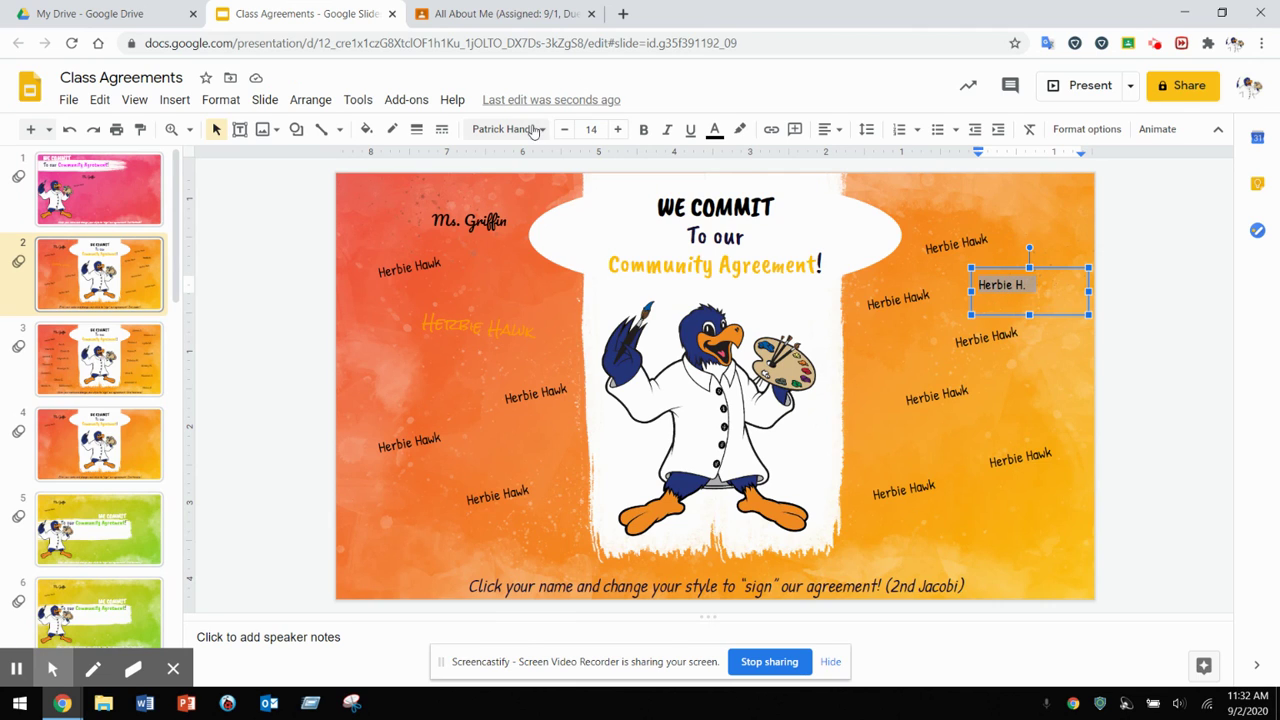
Step: Set the Herbie H. text to Covered By Your Grace at size 17
{"action": "left_click", "coordinate": [531, 129]}
{"action": "left_click", "coordinate": [553, 337]}
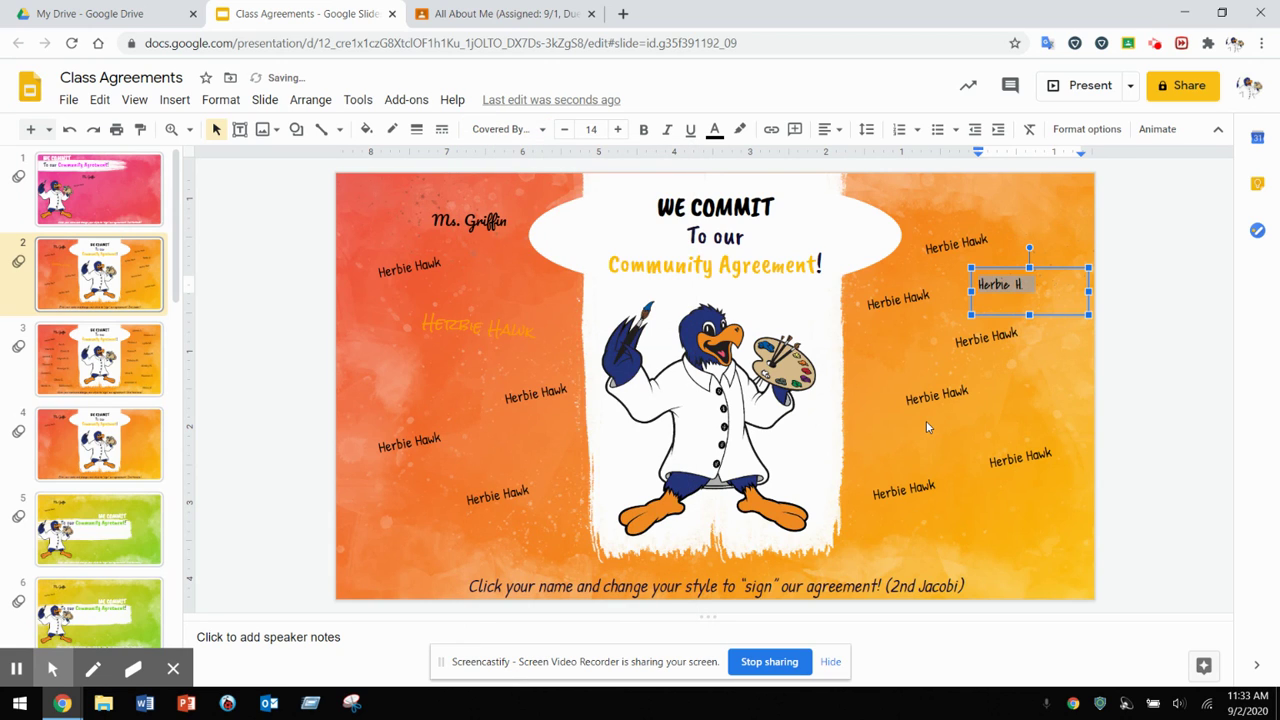
{"action": "left_click", "coordinate": [617, 138]}
{"action": "left_click", "coordinate": [617, 138]}
{"action": "left_click", "coordinate": [617, 138]}
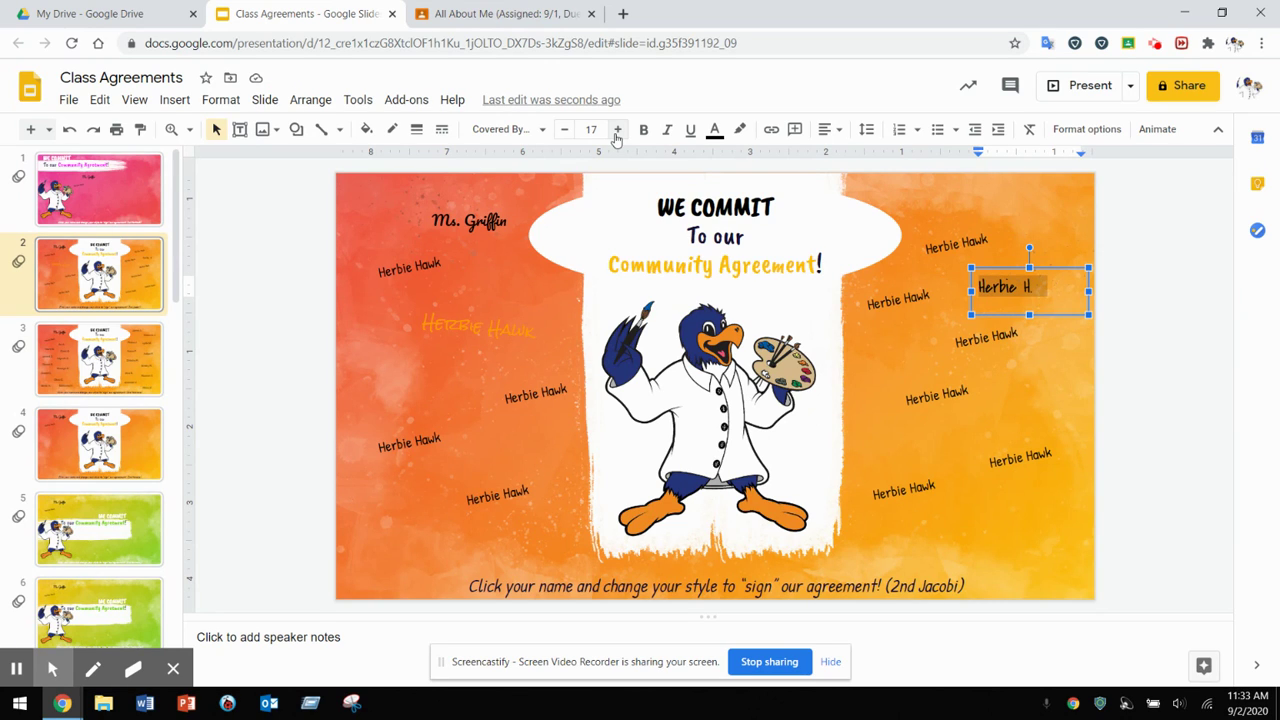
{"action": "left_click", "coordinate": [715, 131]}
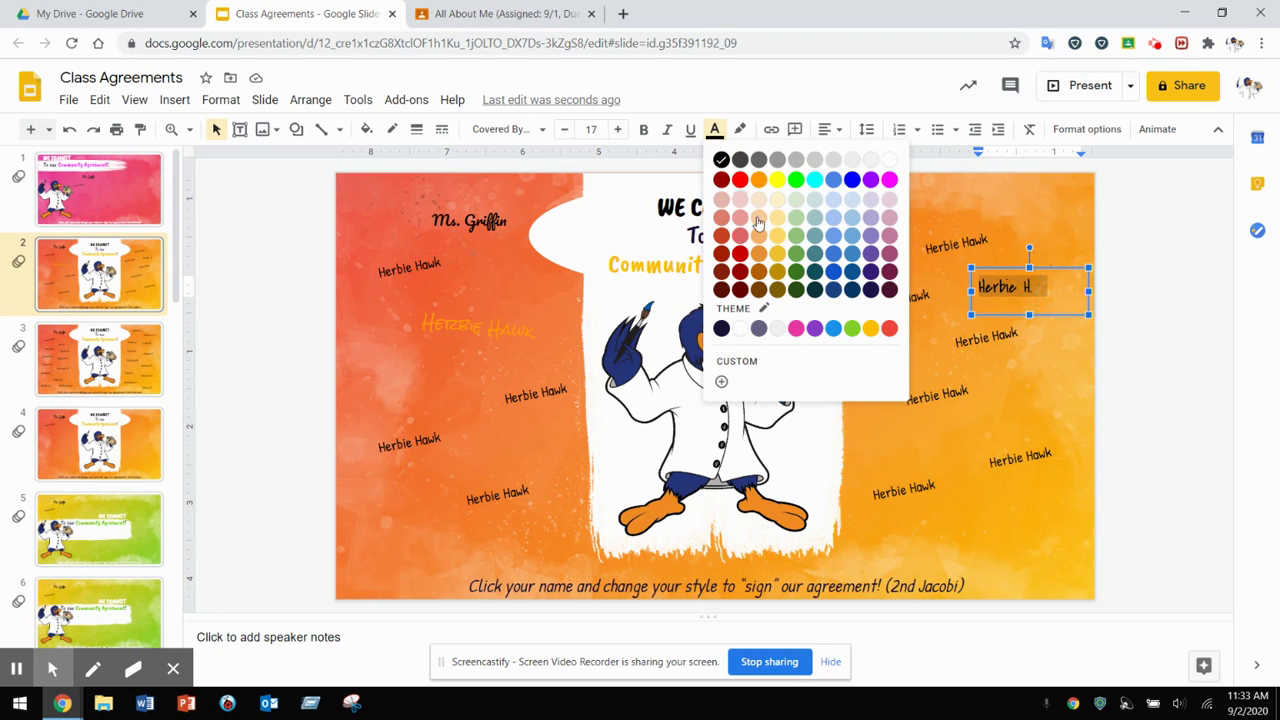
{"action": "left_click", "coordinate": [800, 271]}
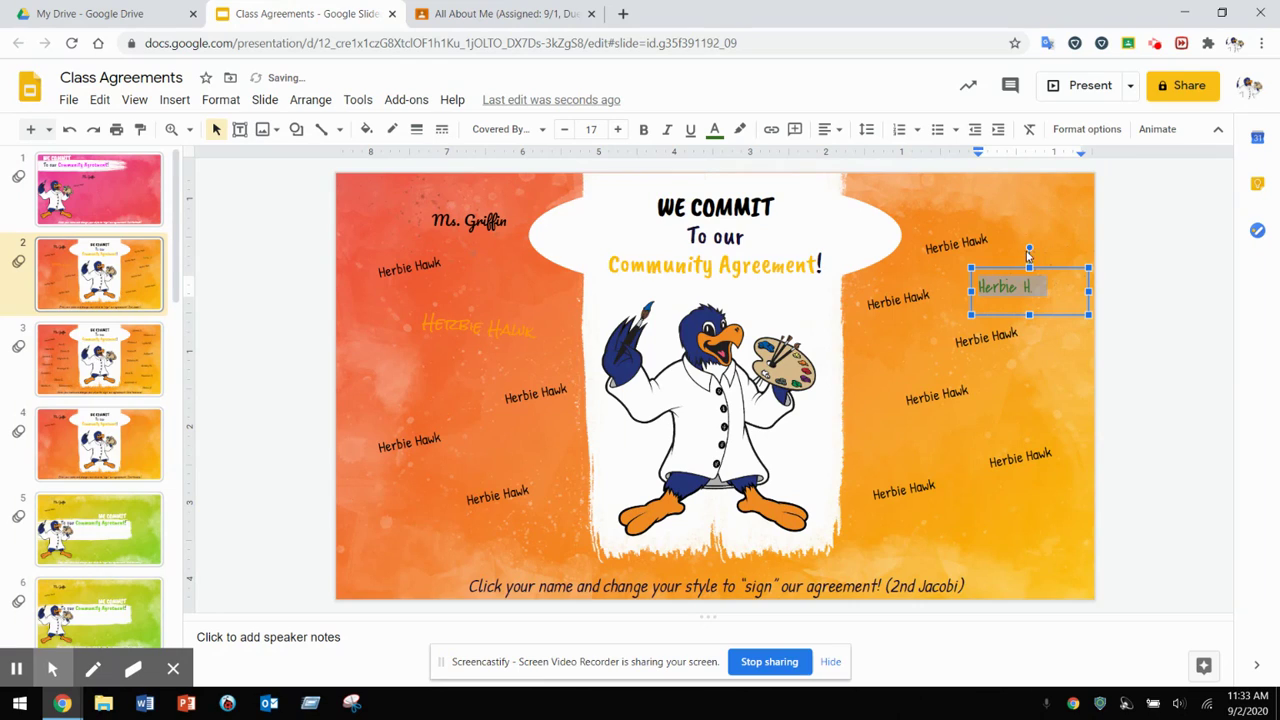
{"action": "left_click_drag", "start_coordinate": [1030, 247], "coordinate": [1056, 268]}
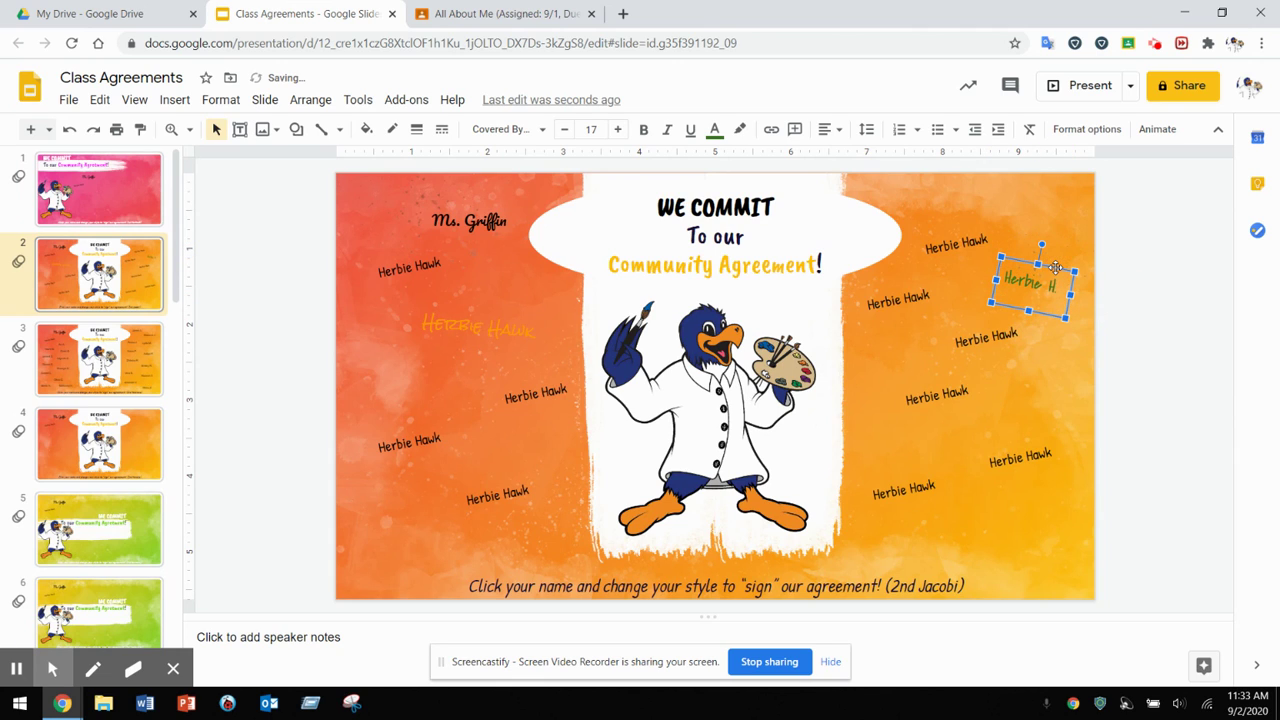